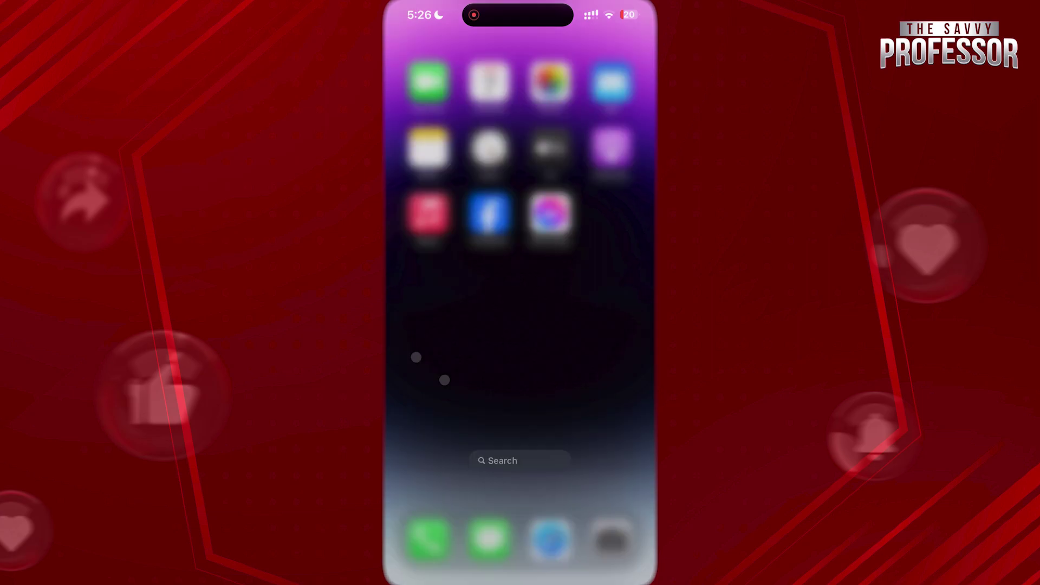
Step: Start a new shortcut in Shortcuts and list the Contacts app's actions via a 'contacts' search
left_click(428, 91)
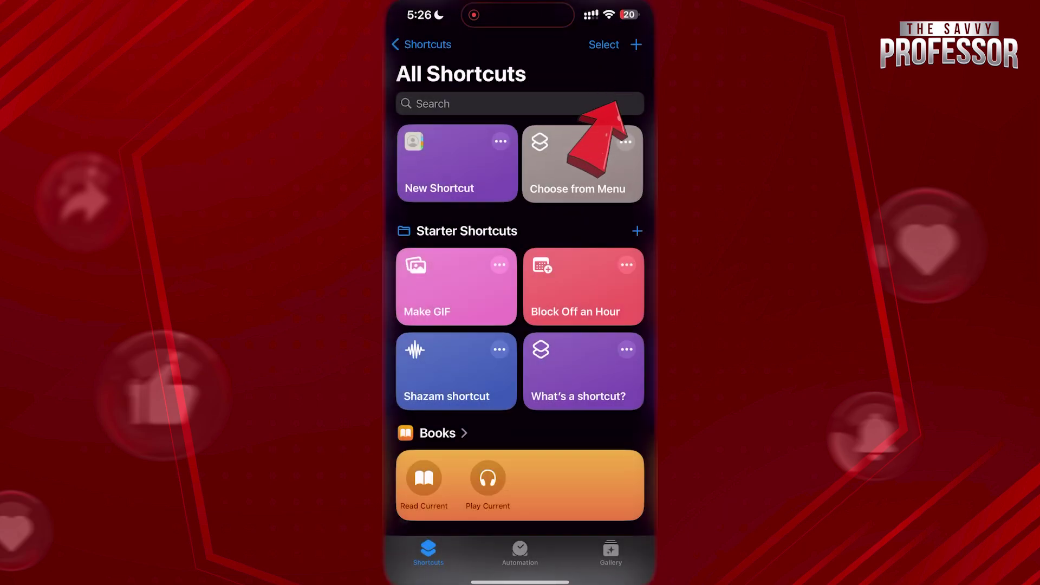
left_click(636, 44)
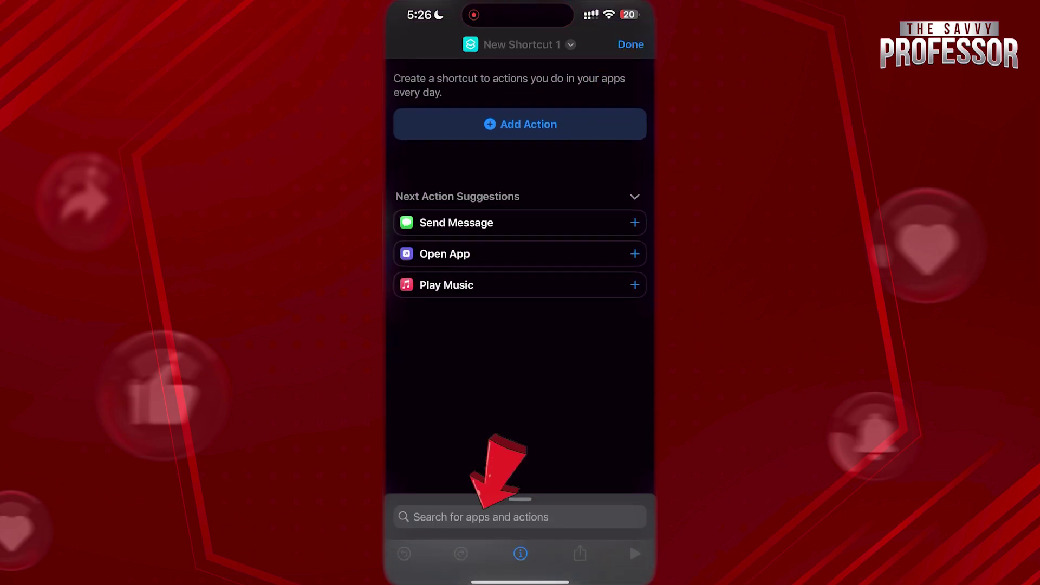
left_click(481, 518)
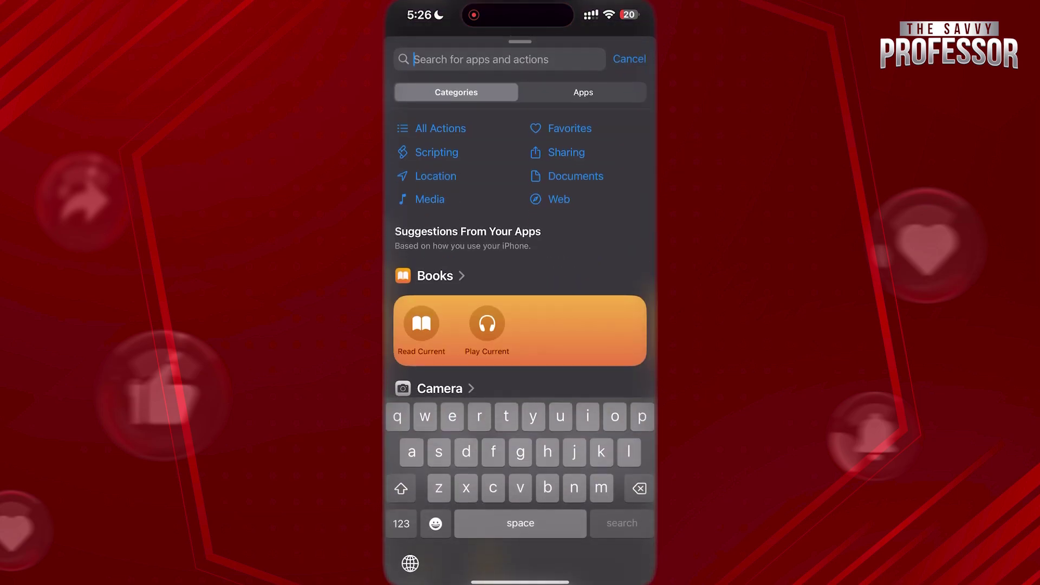
type("contacts")
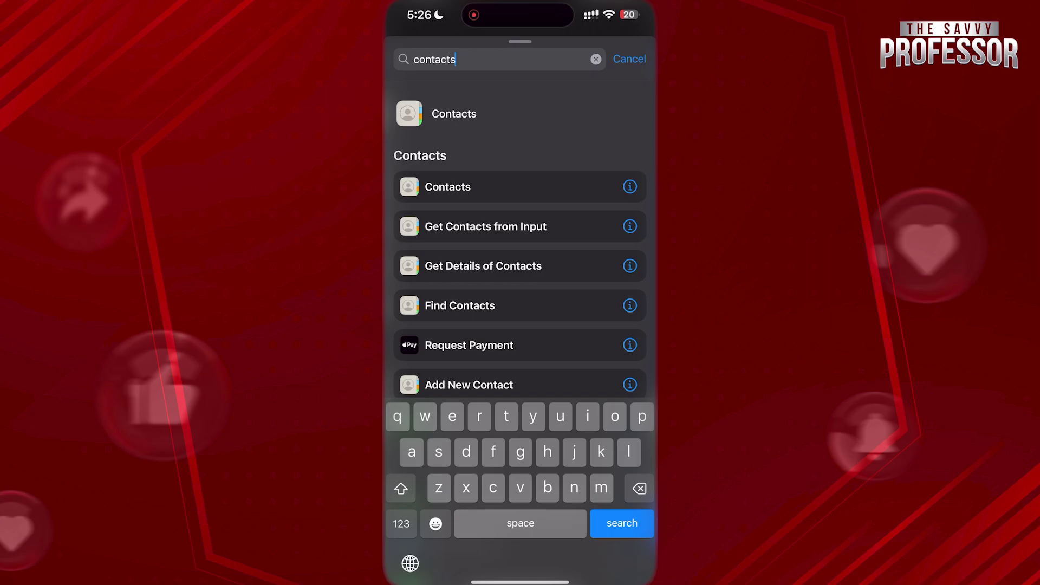
left_click(454, 113)
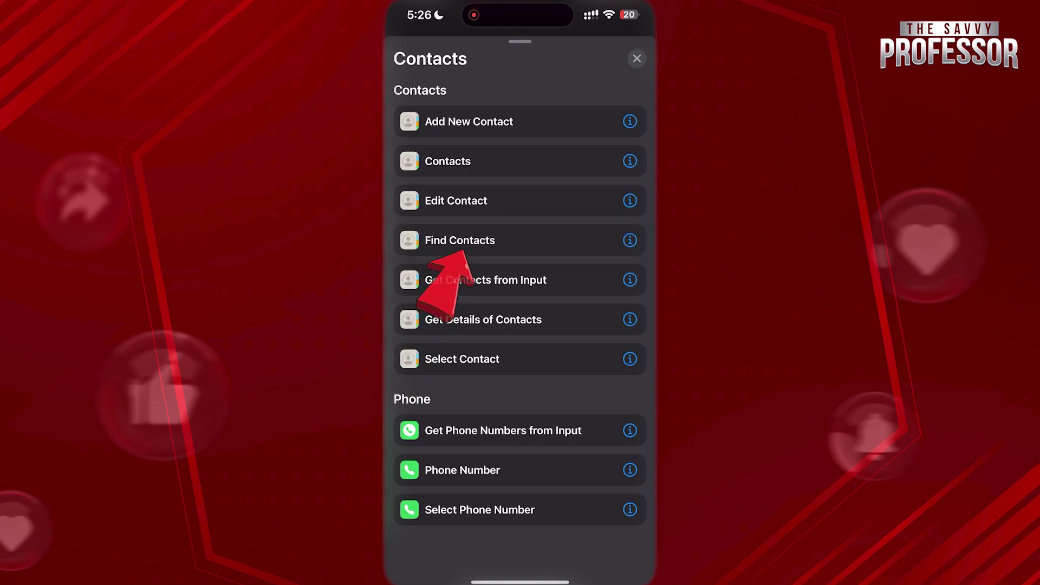
Step: Add a Find Contacts action with Sort by set to Creation Date and Order set to Latest First
left_click(459, 240)
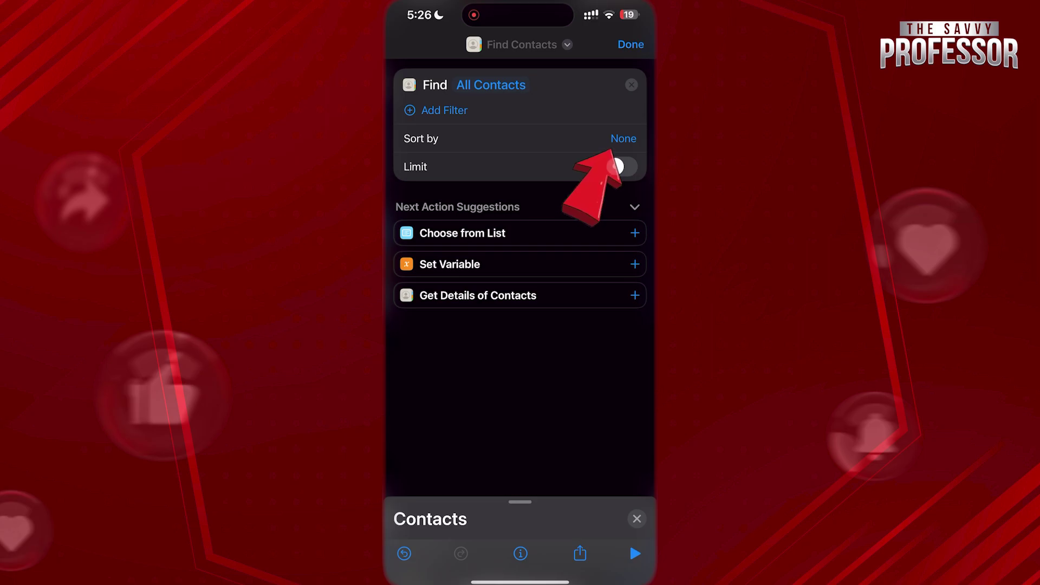
left_click(623, 138)
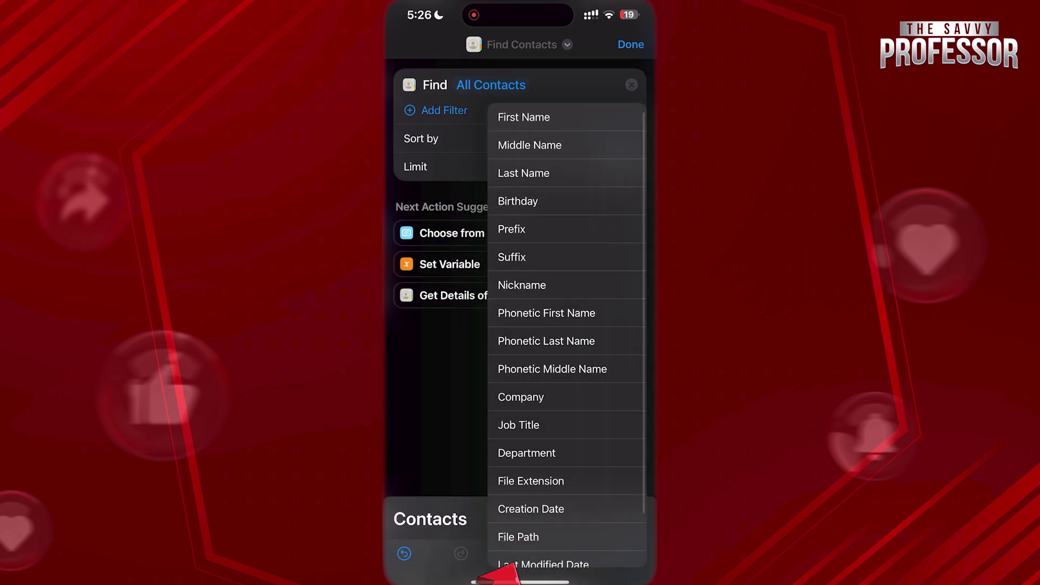
left_click(531, 512)
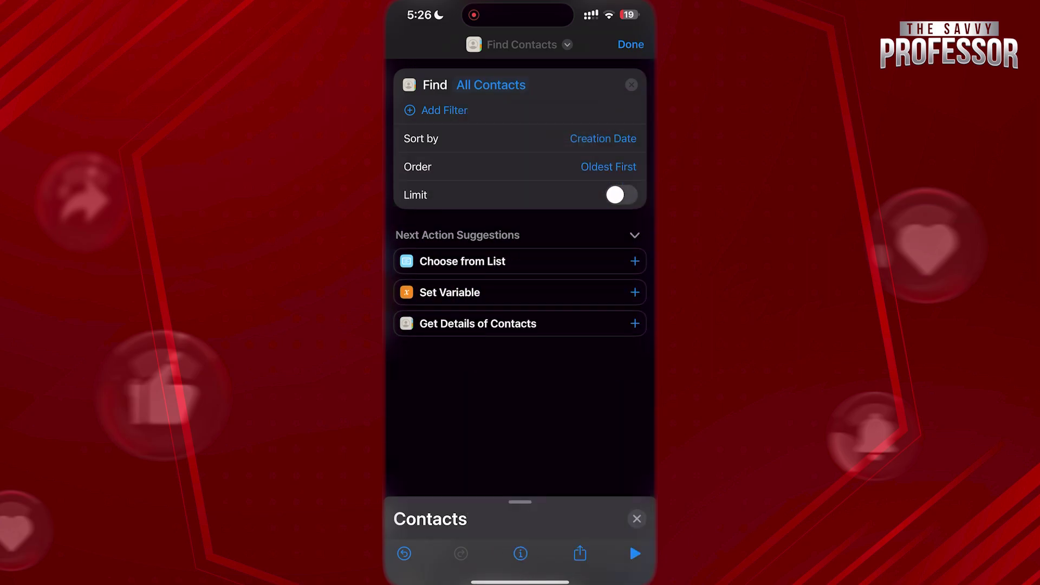
left_click(609, 166)
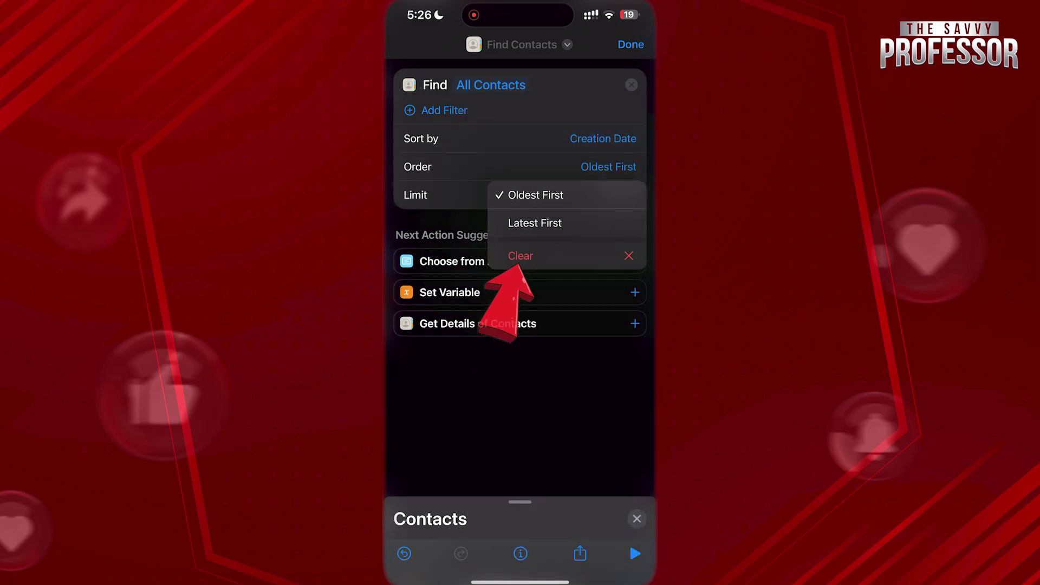
left_click(537, 223)
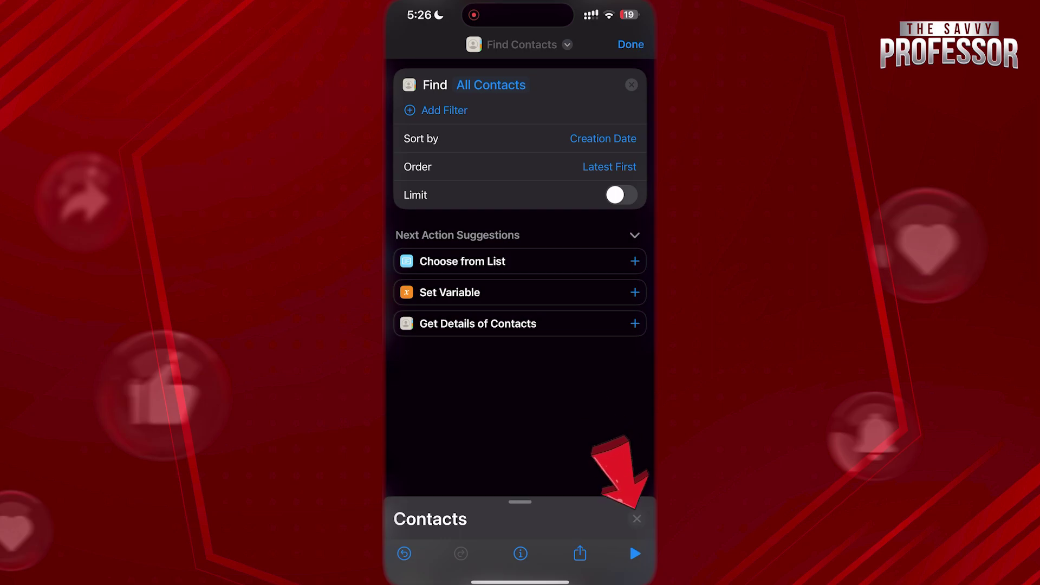
Step: Append a Show Result action after Find Contacts, then run the shortcut to test it
left_click(636, 518)
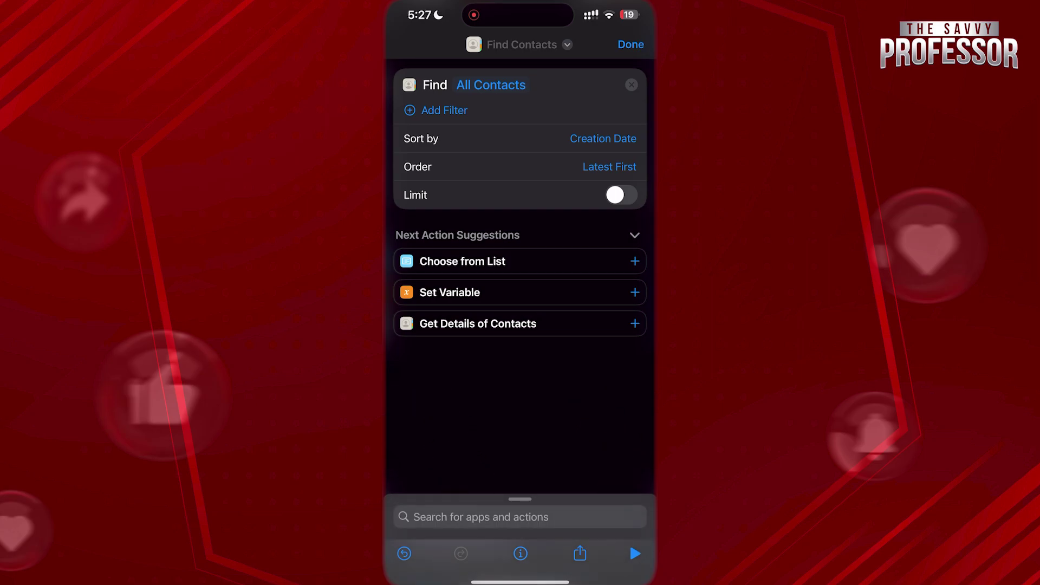
left_click(487, 516)
type("show resu")
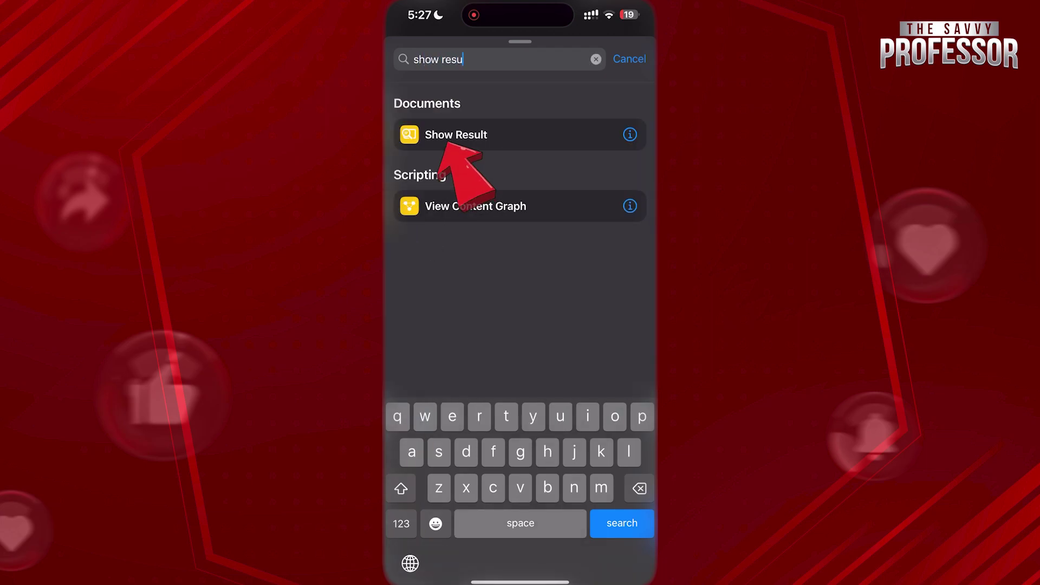
left_click(456, 134)
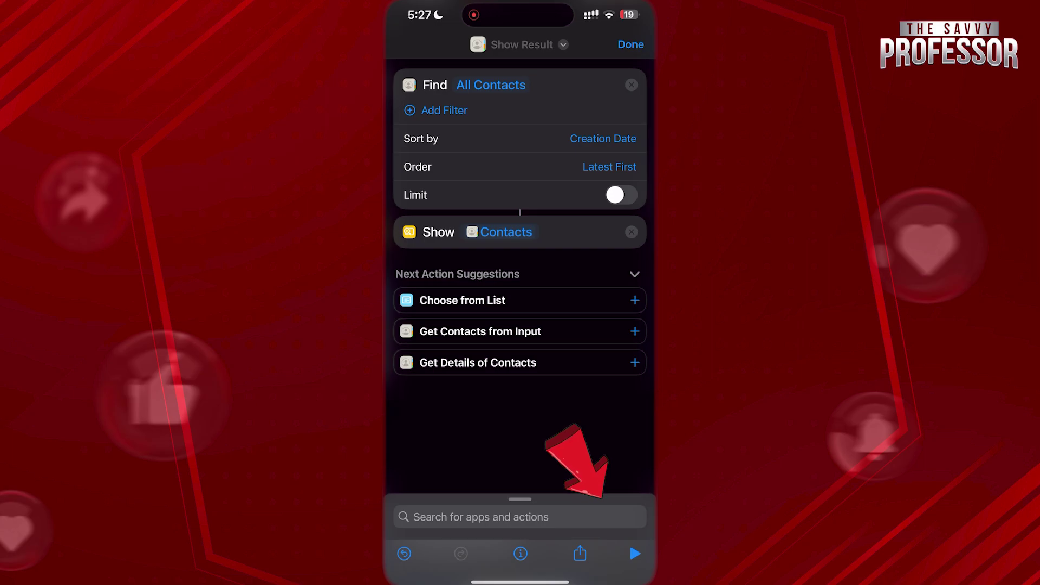
left_click(634, 553)
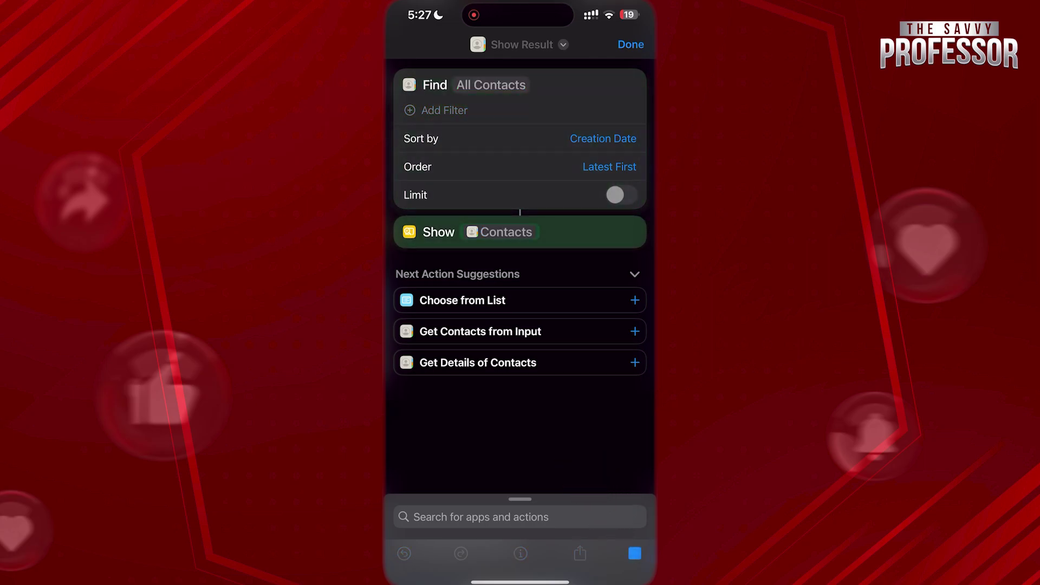